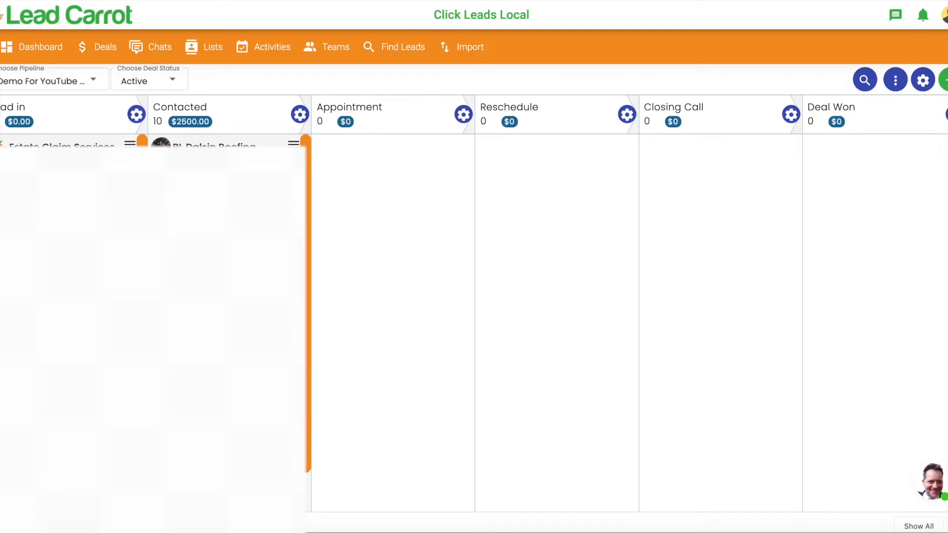
Open pipeline management in the company settings and start adding a new pipeline.
{"action": "left_click", "coordinate": [945, 15]}
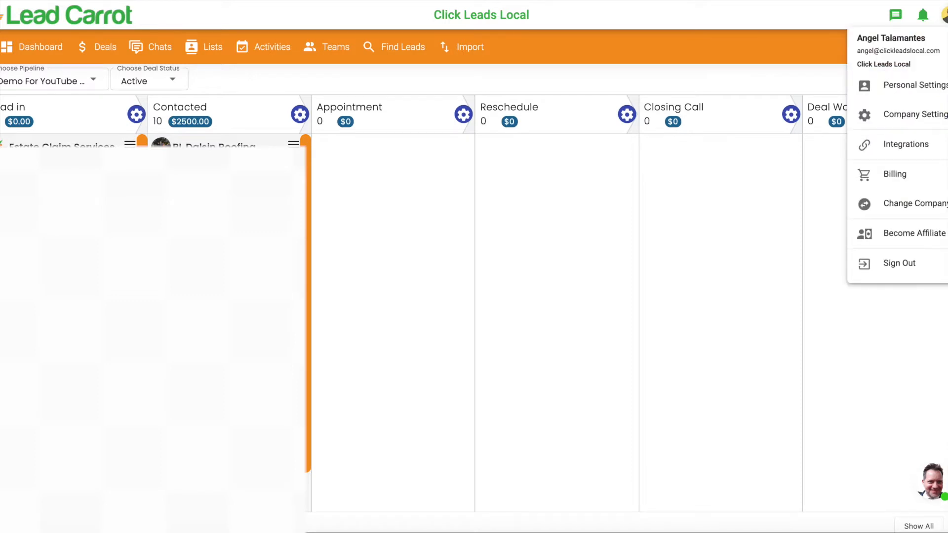
{"action": "left_click", "coordinate": [929, 118]}
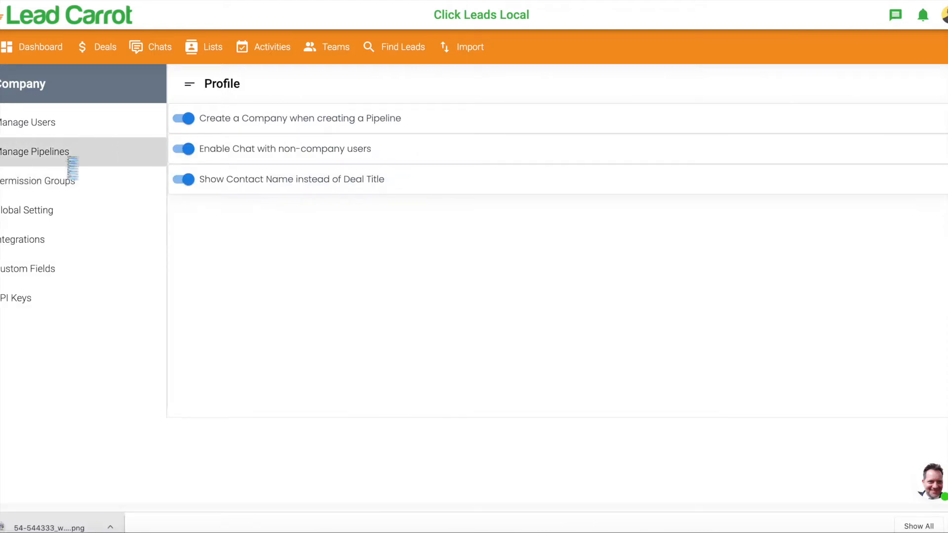
{"action": "left_click", "coordinate": [72, 167]}
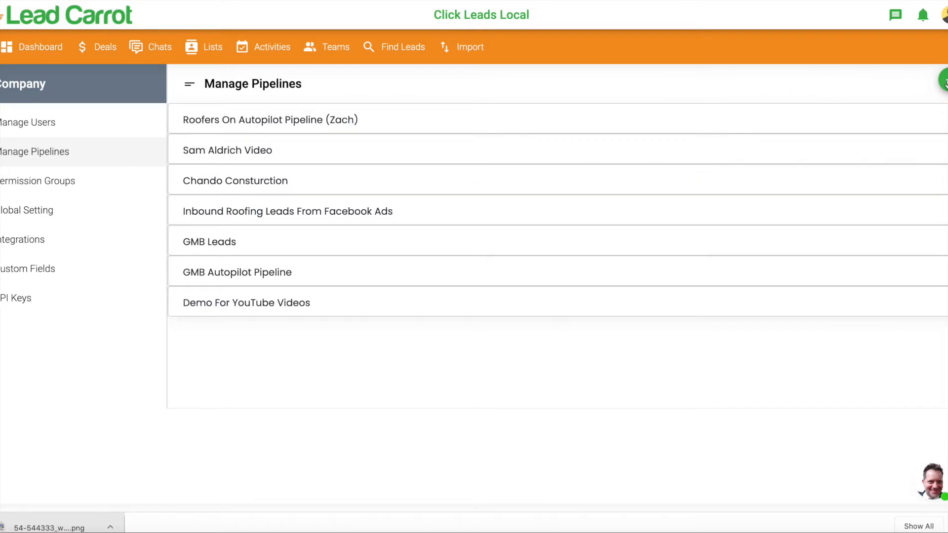
{"action": "left_click", "coordinate": [944, 83]}
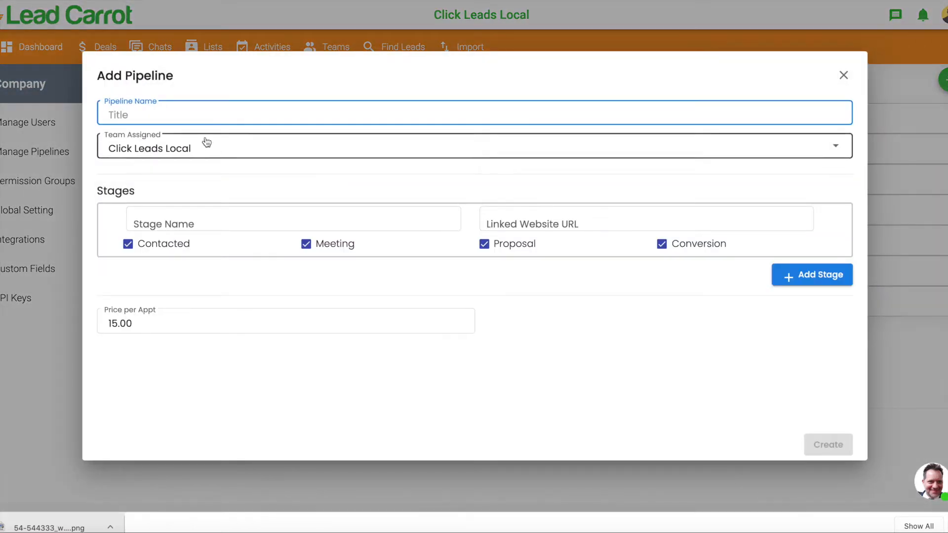
Name the new pipeline SAMPLE PIPELINE.
{"action": "left_click", "coordinate": [187, 114]}
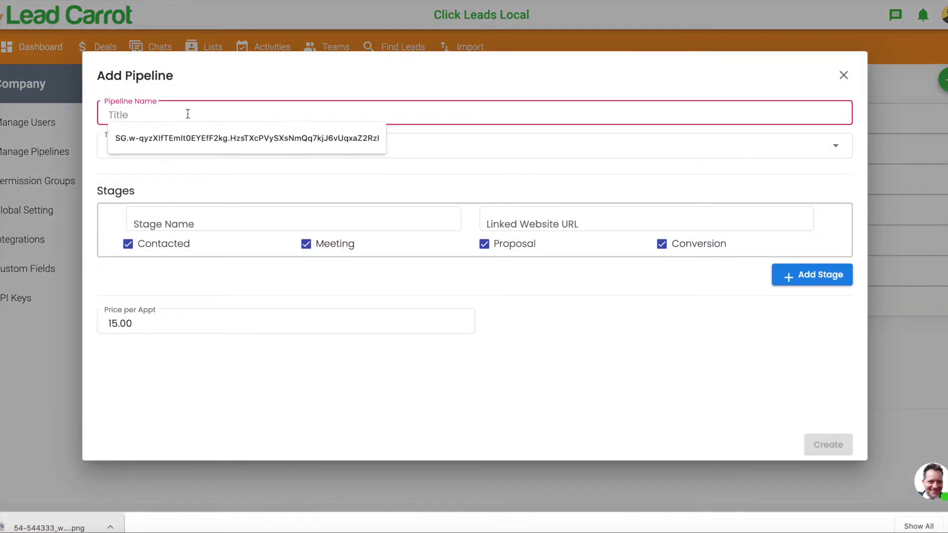
{"action": "left_click", "coordinate": [492, 93]}
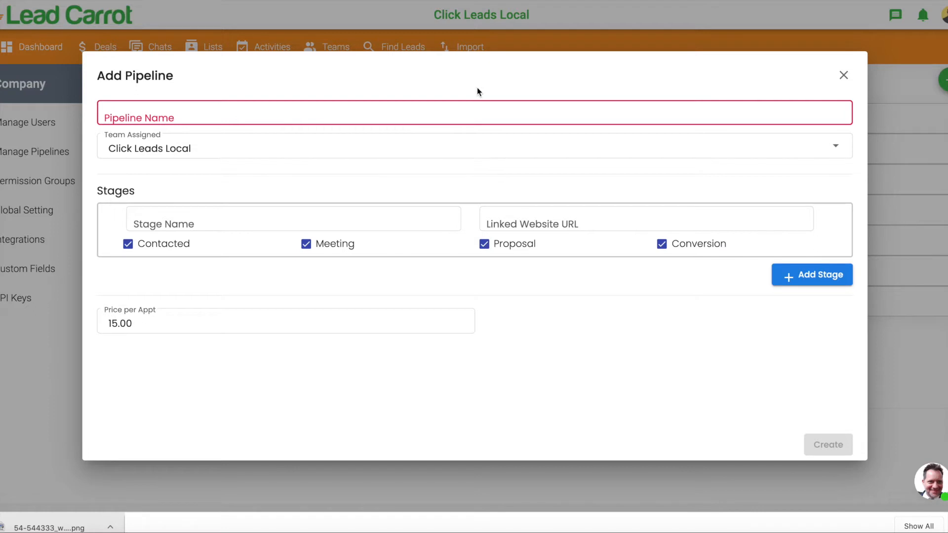
{"action": "left_click", "coordinate": [138, 111]}
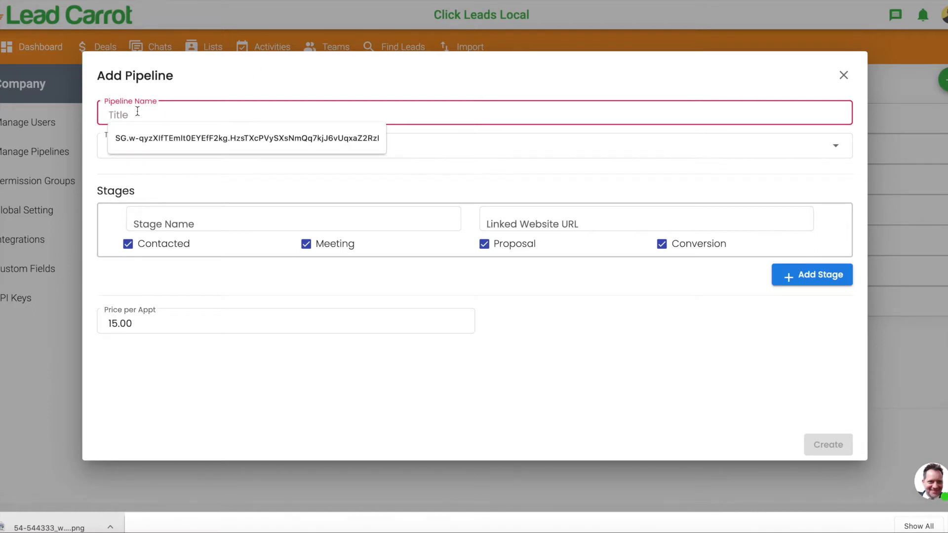
{"action": "type", "text": "SAMPLE PIPELINE"}
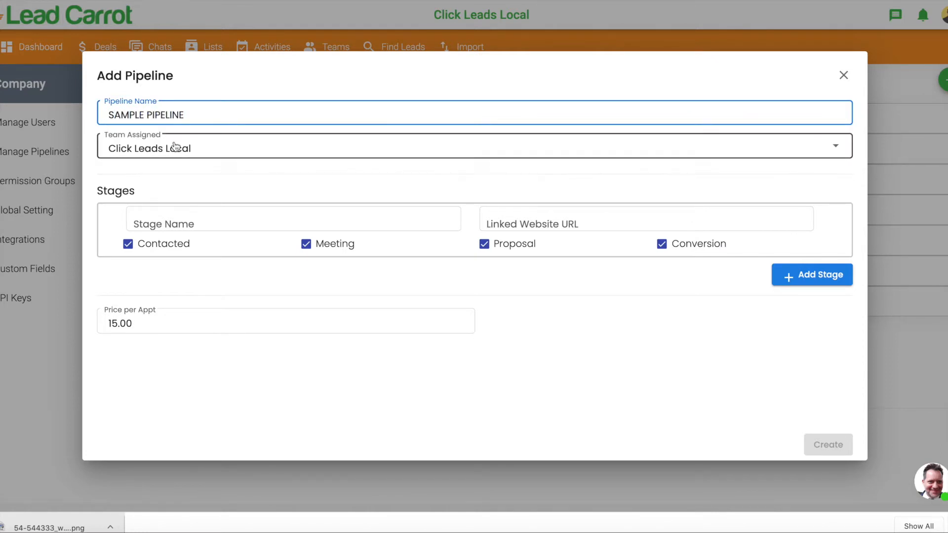
{"action": "left_click", "coordinate": [155, 170]}
Name the pipeline's first stage Lead in.
{"action": "left_click", "coordinate": [187, 223]}
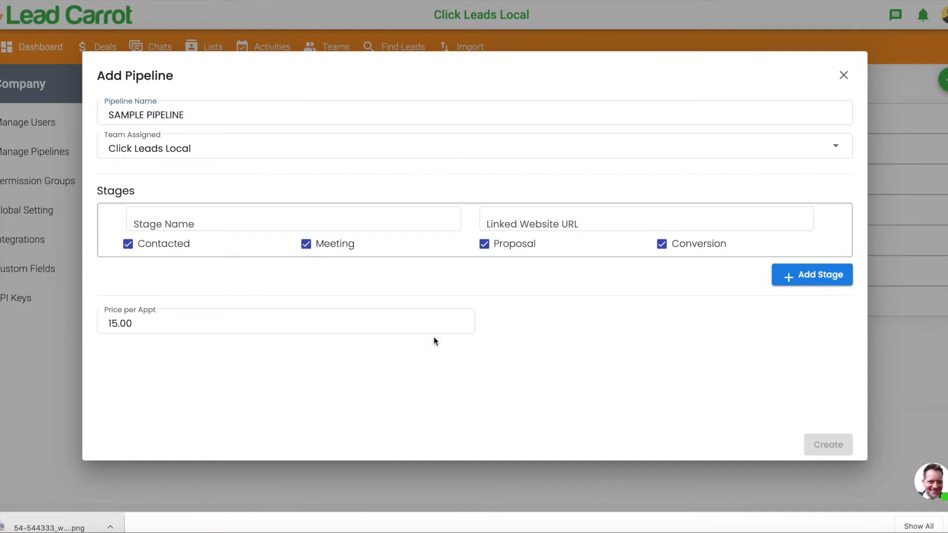
{"action": "mouse_move", "coordinate": [509, 251]}
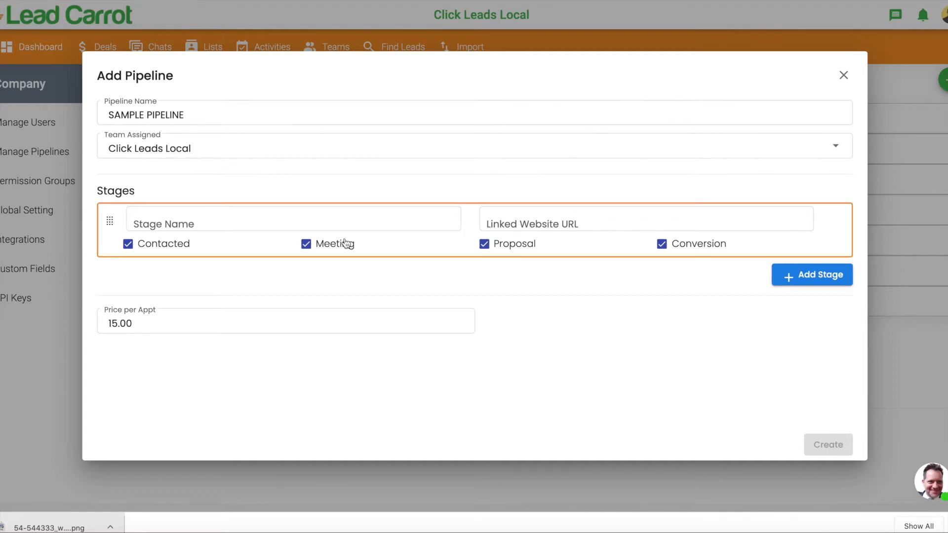
{"action": "left_click", "coordinate": [317, 216]}
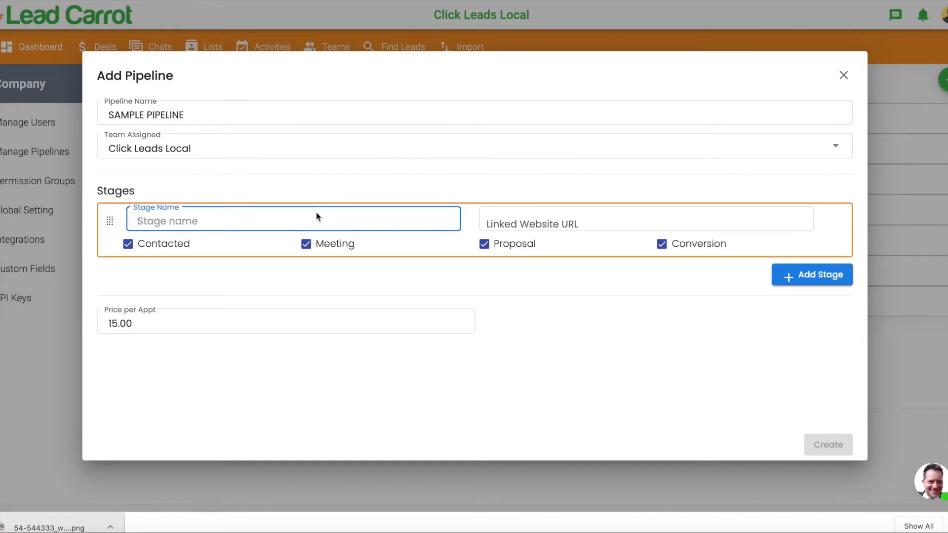
{"action": "type", "text": "LIK"}
{"action": "key", "text": "BackSpace"}
{"action": "key", "text": "BackSpace"}
{"action": "type", "text": "ead in"}
Add a second stage to the pipeline and name it Contacted.
{"action": "left_click", "coordinate": [822, 284]}
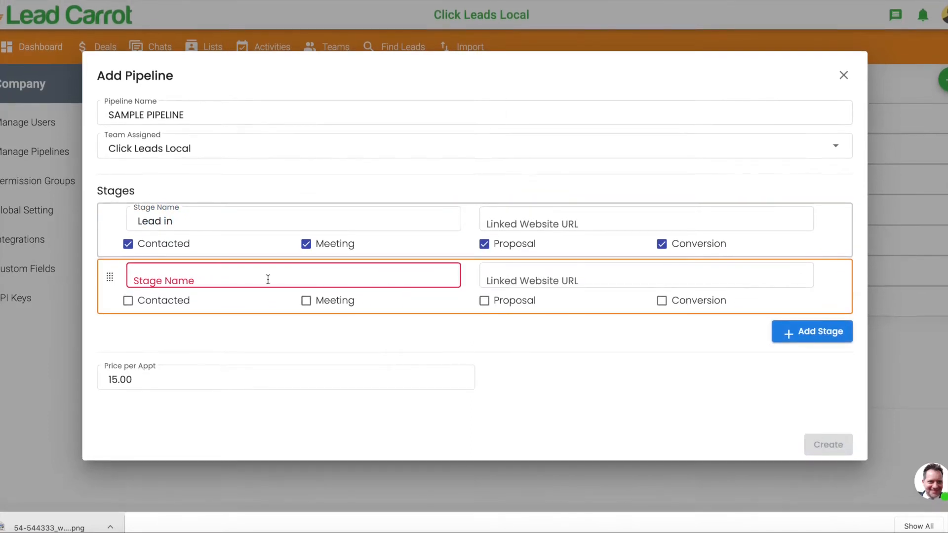
{"action": "left_click", "coordinate": [268, 279]}
{"action": "type", "text": "Contacted"}
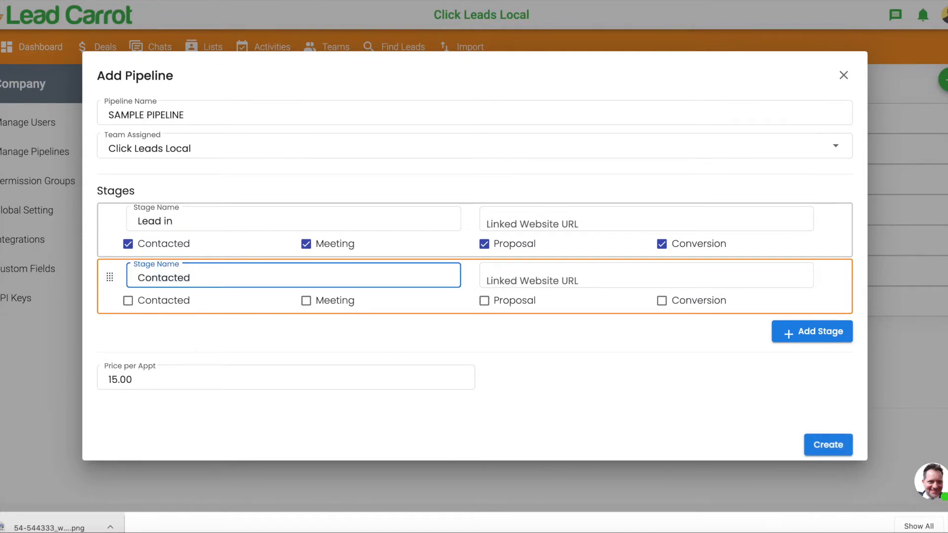
Add a third stage to the pipeline and name it Appointment.
{"action": "left_click", "coordinate": [812, 332]}
{"action": "left_click", "coordinate": [178, 337]}
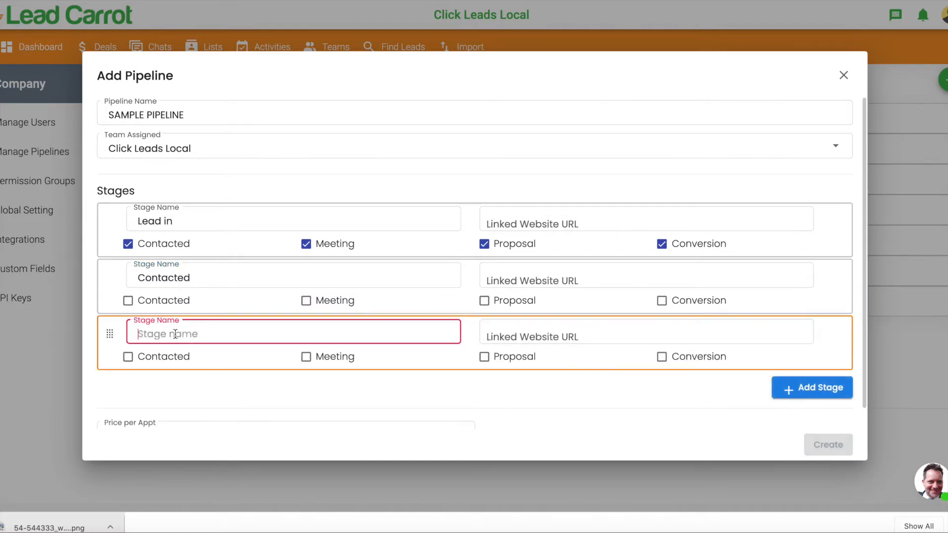
{"action": "type", "text": "N"}
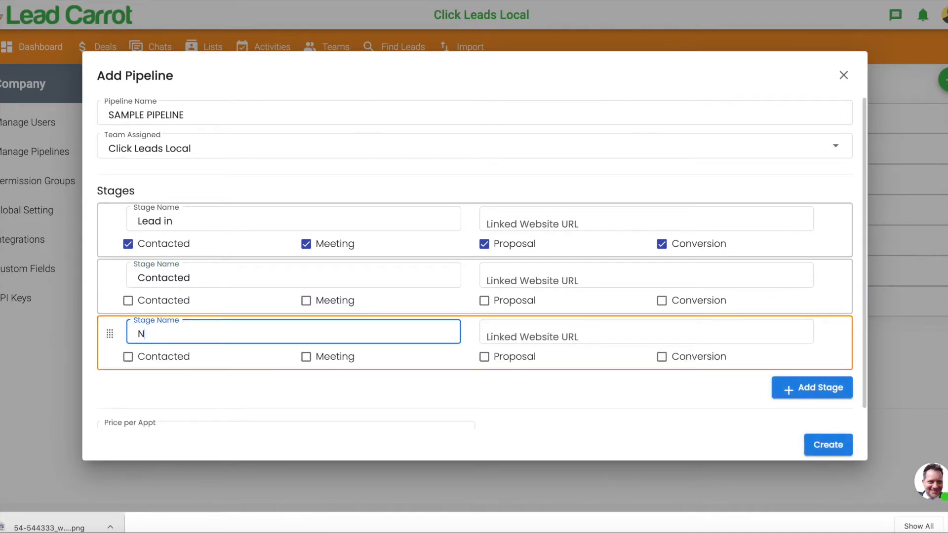
{"action": "key", "text": "BackSpace"}
{"action": "type", "text": "A"}
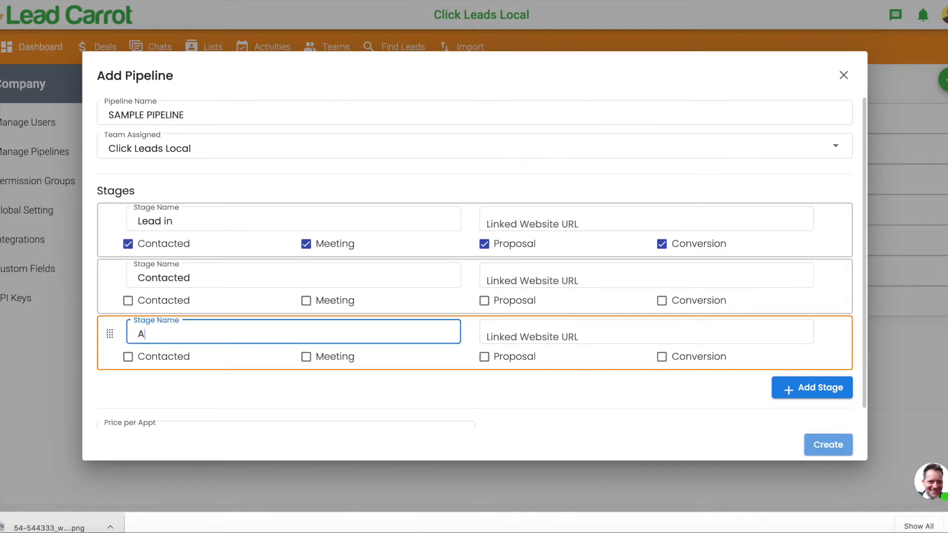
{"action": "type", "text": "ppointment"}
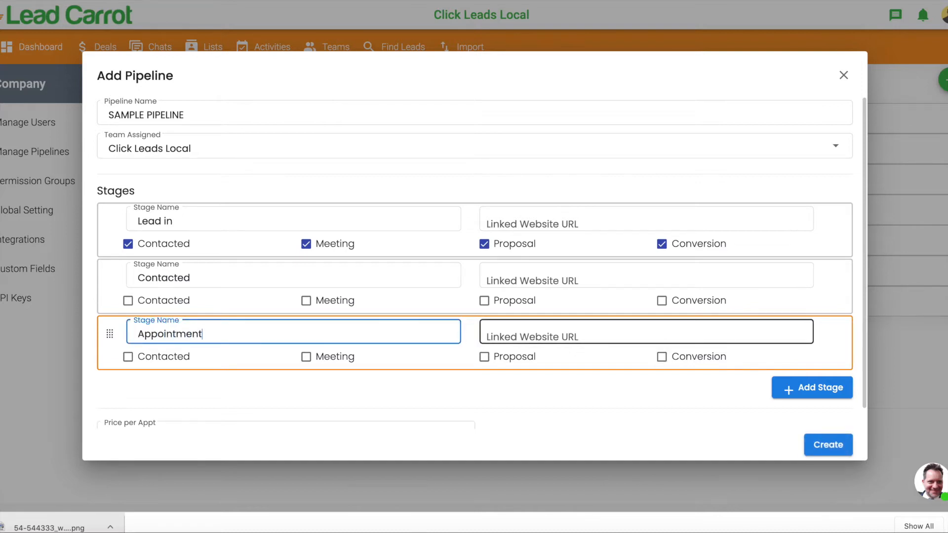
Add a fourth stage to the pipeline and name it Reschedule Appointment.
{"action": "left_click", "coordinate": [790, 388]}
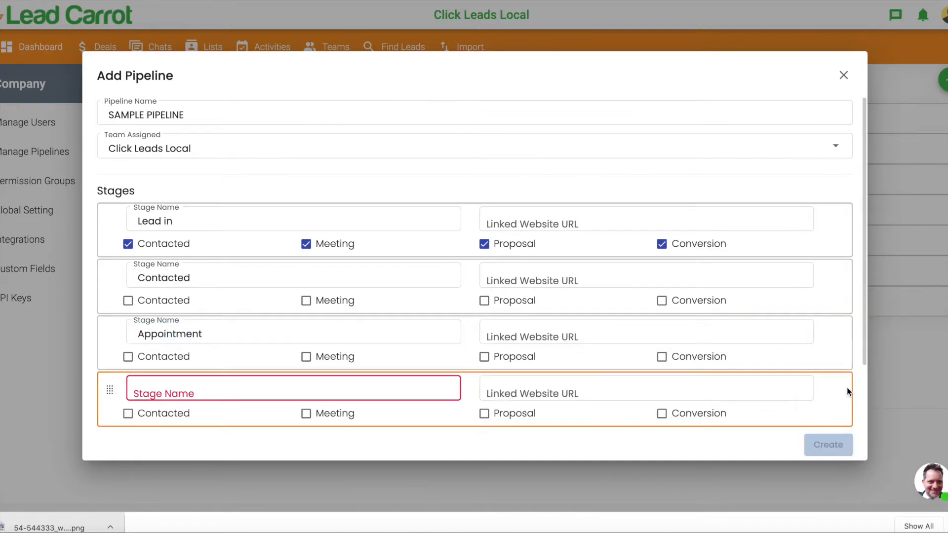
{"action": "left_click", "coordinate": [304, 393]}
{"action": "type", "text": "Reschedule appt"}
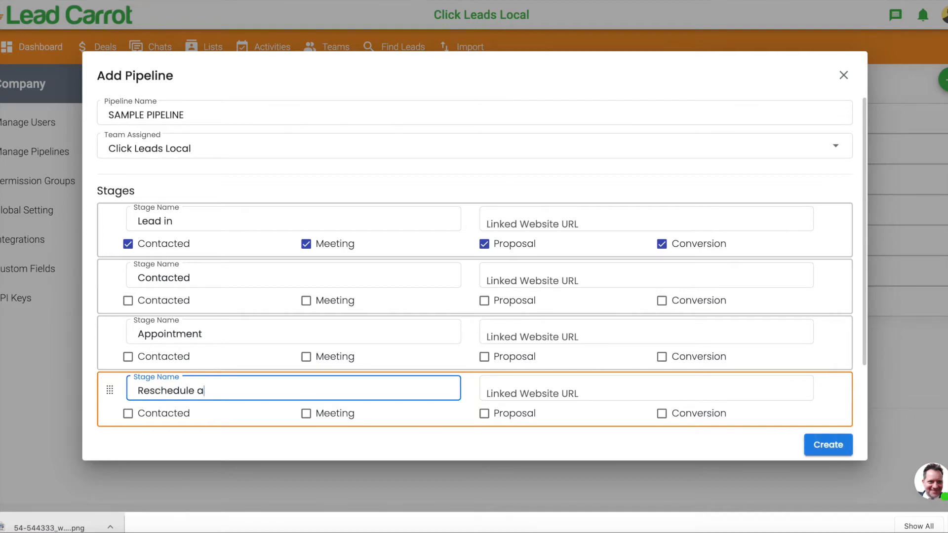
{"action": "key", "text": "BackSpace"}
{"action": "key", "text": "BackSpace"}
{"action": "key", "text": "BackSpace"}
{"action": "key", "text": "BackSpace"}
{"action": "type", "text": "Appointment"}
Add a fifth stage to the pipeline and name it Dead Leads.
{"action": "scroll", "coordinate": [790, 420], "scroll_direction": "down", "scroll_amount": 2}
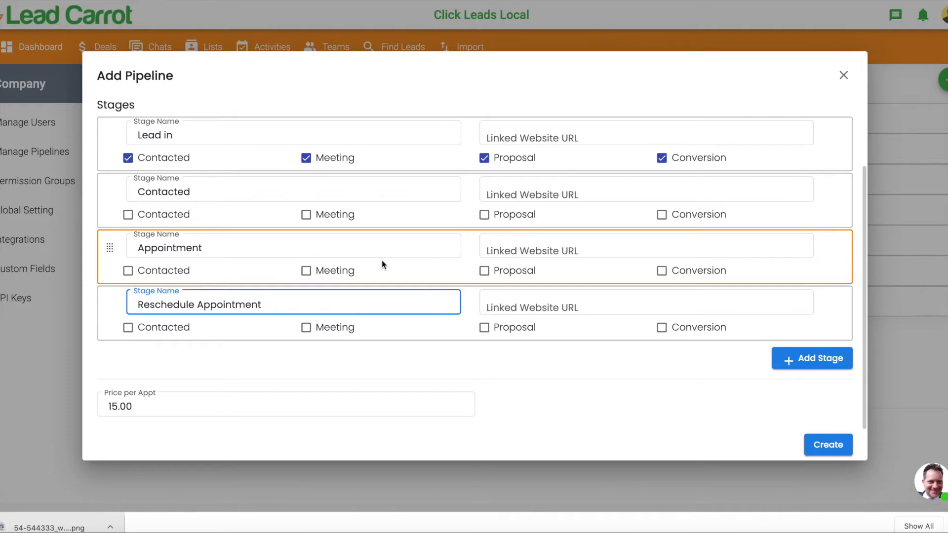
{"action": "left_click", "coordinate": [808, 353]}
{"action": "left_click", "coordinate": [287, 359]}
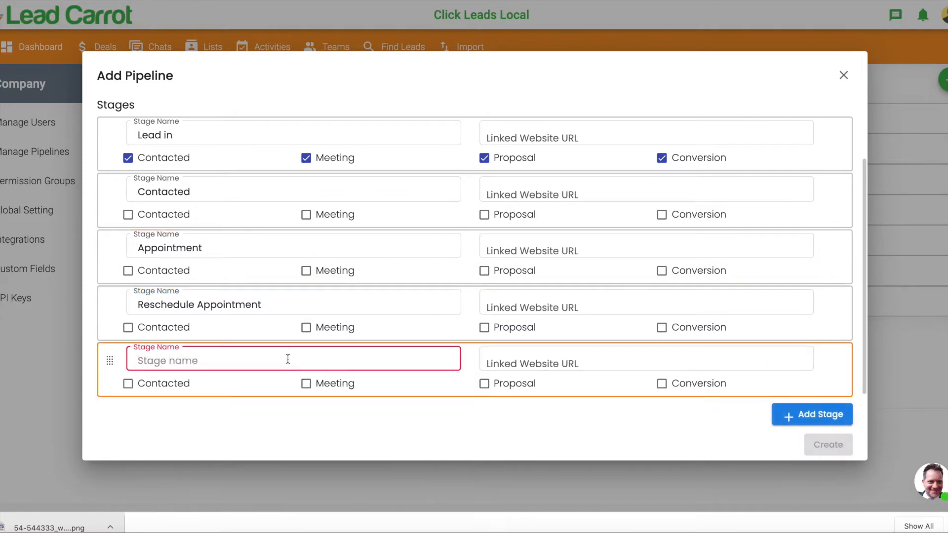
{"action": "type", "text": "Dead lead"}
{"action": "key", "text": "BackSpace"}
{"action": "key", "text": "BackSpace"}
{"action": "key", "text": "BackSpace"}
{"action": "key", "text": "BackSpace"}
{"action": "key", "text": "BackSpace"}
{"action": "type", "text": "Leads"}
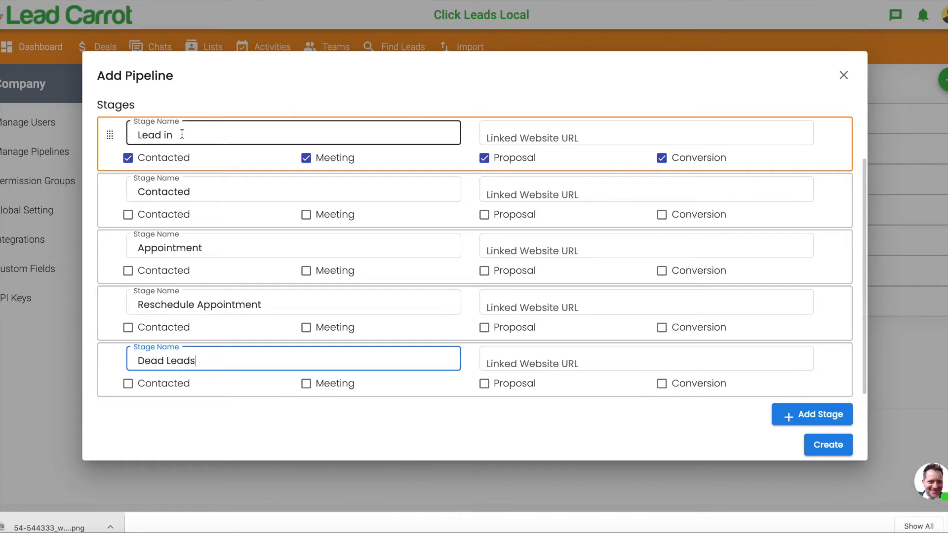
{"action": "left_click", "coordinate": [171, 402]}
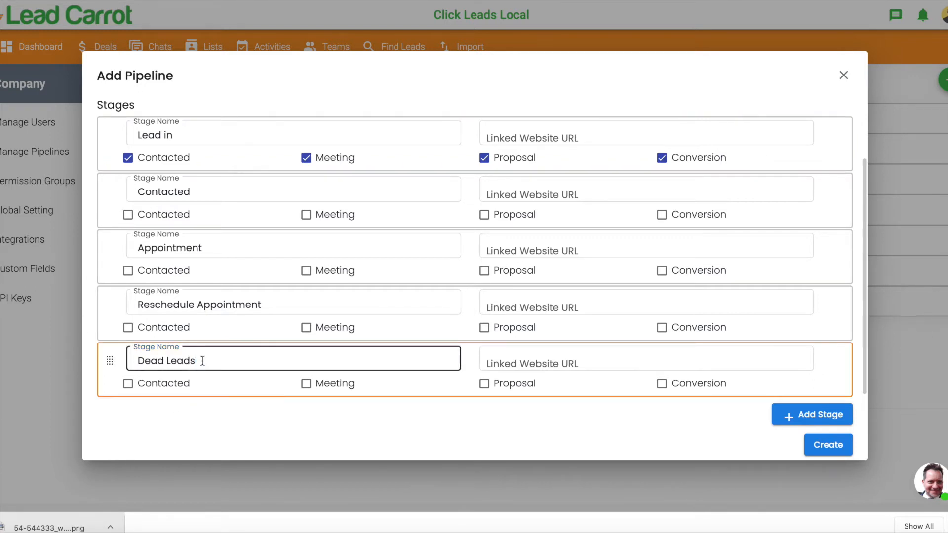
Add a sixth stage to the pipeline and name it Closing Call.
{"action": "left_click", "coordinate": [817, 415]}
{"action": "scroll", "coordinate": [390, 410], "scroll_direction": "down", "scroll_amount": 2}
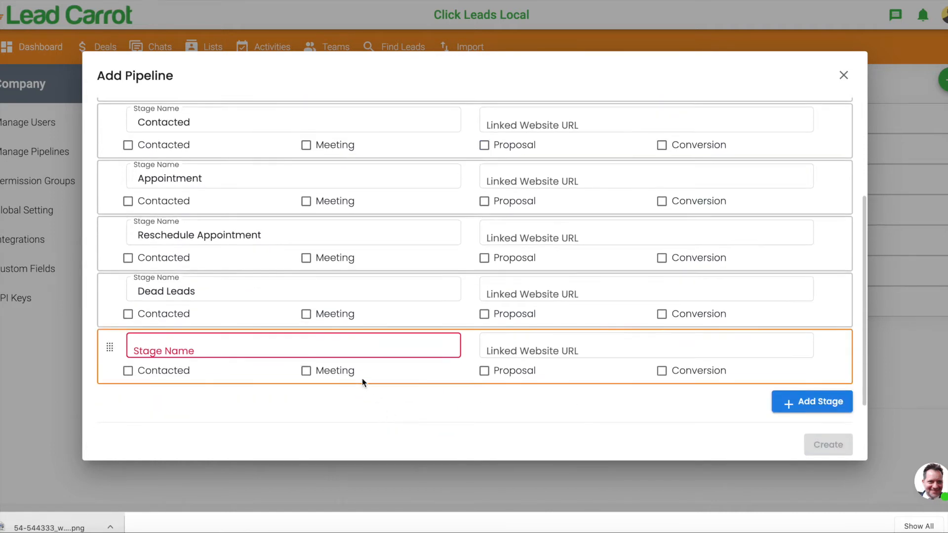
{"action": "left_click", "coordinate": [352, 346]}
{"action": "type", "text": "Cl"}
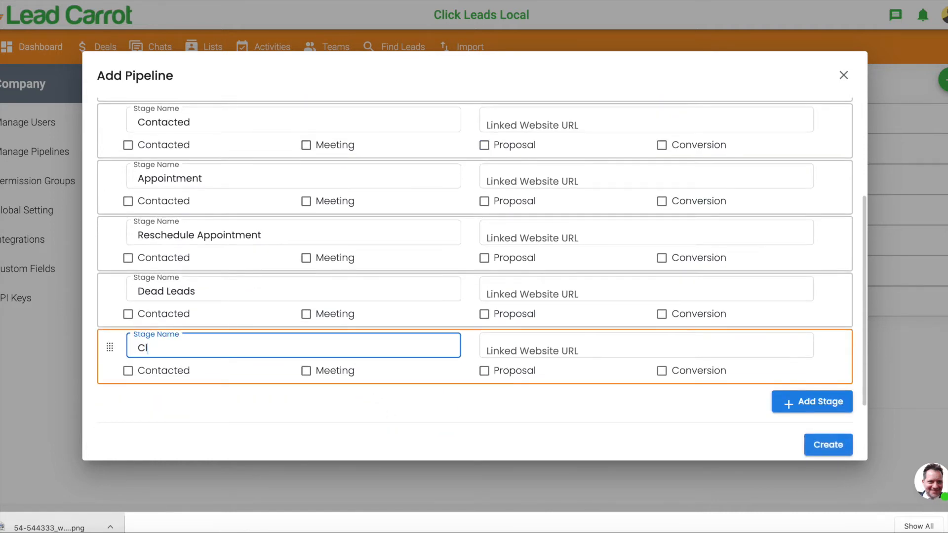
{"action": "type", "text": "osing Call"}
Add a final stage after Closing Call and name it Deal won.
{"action": "left_click", "coordinate": [844, 403]}
{"action": "left_click", "coordinate": [218, 404]}
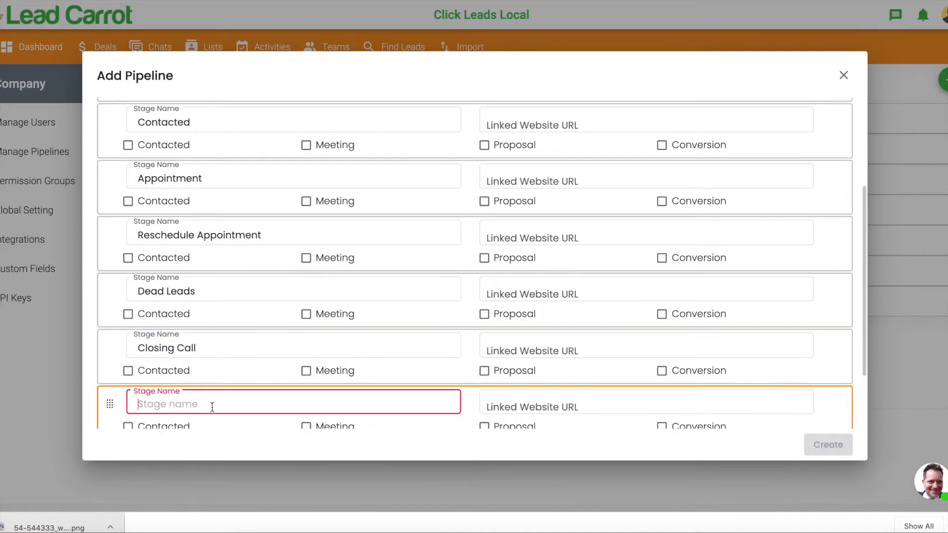
{"action": "type", "text": "Deal won"}
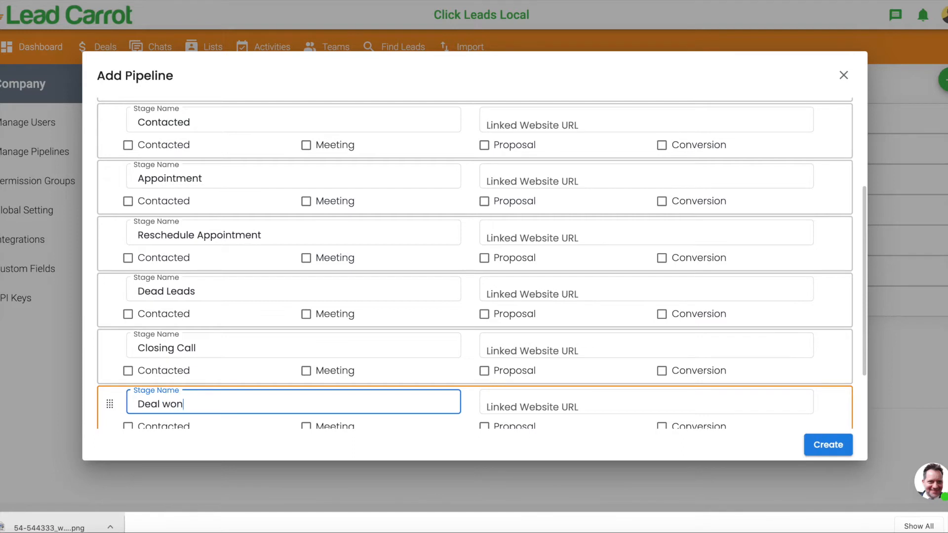
{"action": "scroll", "coordinate": [205, 413], "scroll_direction": "down", "scroll_amount": 2}
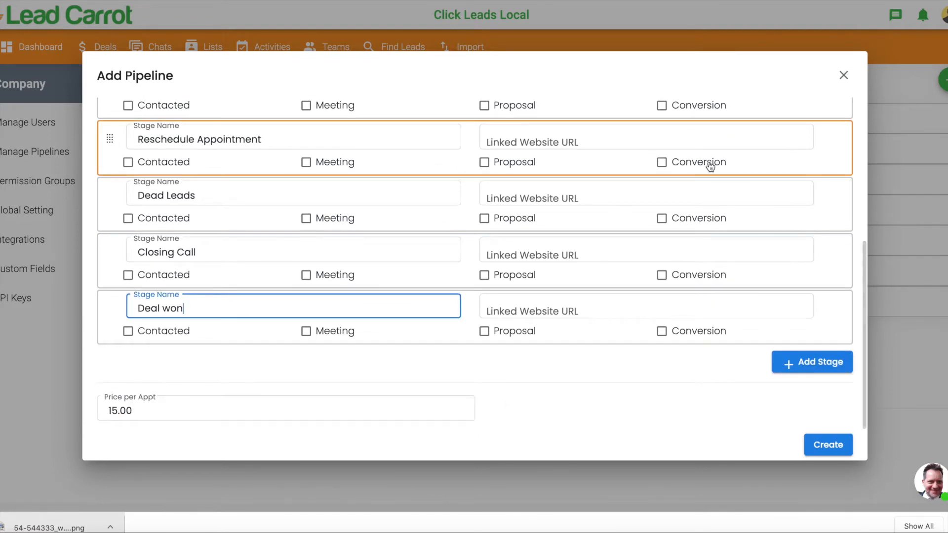
Check the entered stages from Lead in to Deal won and create the pipeline.
{"action": "scroll", "coordinate": [705, 166], "scroll_direction": "up", "scroll_amount": 5}
{"action": "scroll", "coordinate": [339, 220], "scroll_direction": "down", "scroll_amount": 4}
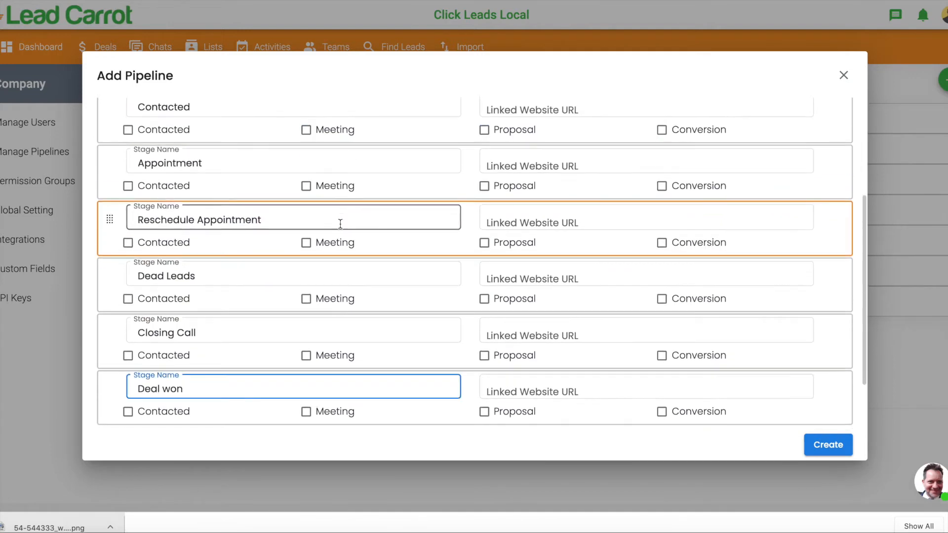
{"action": "scroll", "coordinate": [346, 223], "scroll_direction": "down", "scroll_amount": 2}
{"action": "scroll", "coordinate": [350, 226], "scroll_direction": "up", "scroll_amount": 6}
{"action": "scroll", "coordinate": [350, 226], "scroll_direction": "down", "scroll_amount": 6}
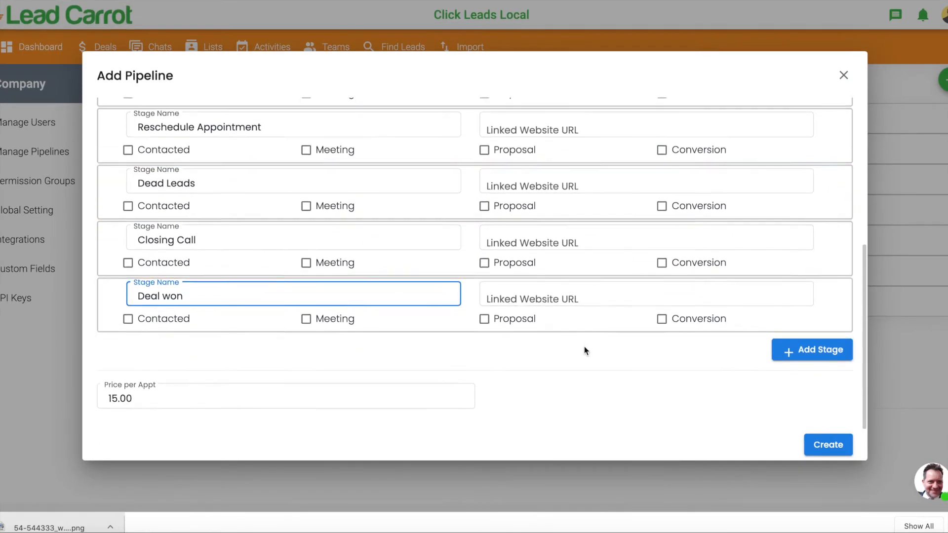
{"action": "left_click", "coordinate": [828, 439]}
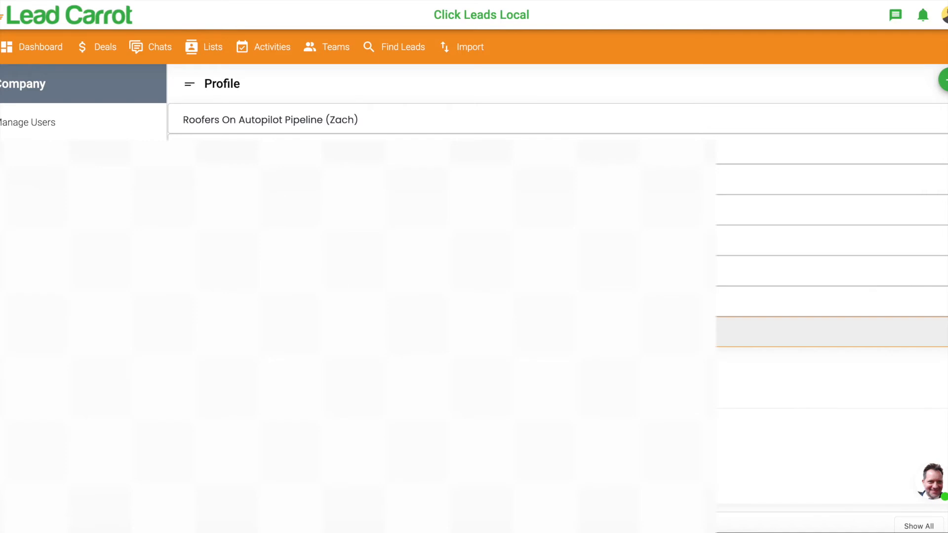
Switch the deals board to SAMPLE PIPELINE.
{"action": "left_click", "coordinate": [97, 53]}
{"action": "left_click", "coordinate": [59, 80]}
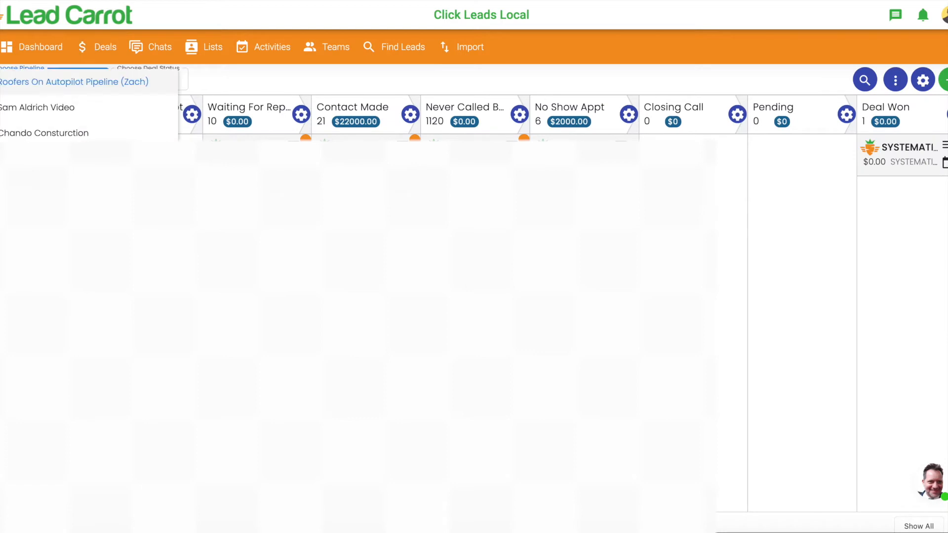
{"action": "scroll", "coordinate": [89, 108], "scroll_direction": "down", "scroll_amount": 2}
{"action": "left_click", "coordinate": [59, 161]}
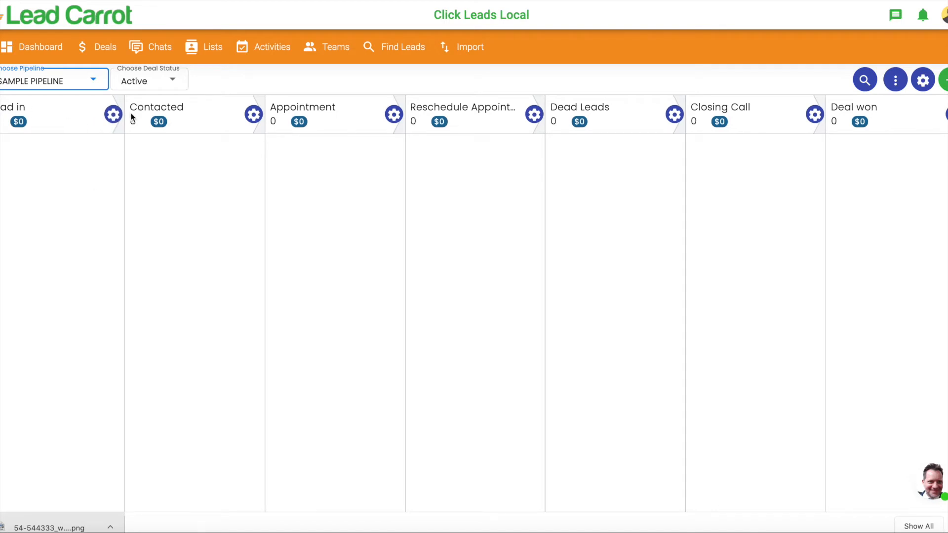
Set the Lead in stage to move deals on first reply to SAMPLE PIPELINE's Contacted stage, and activate that option.
{"action": "left_click", "coordinate": [113, 114]}
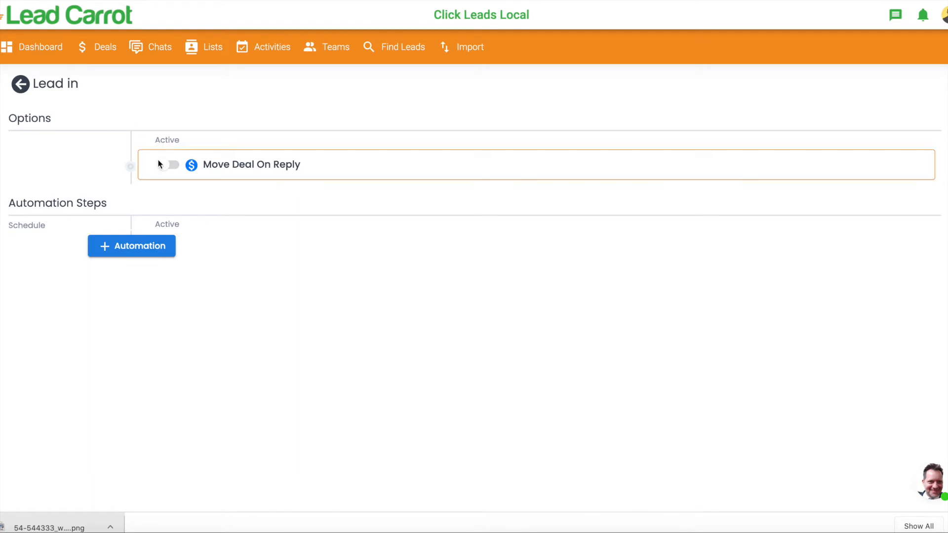
{"action": "left_click", "coordinate": [218, 165]}
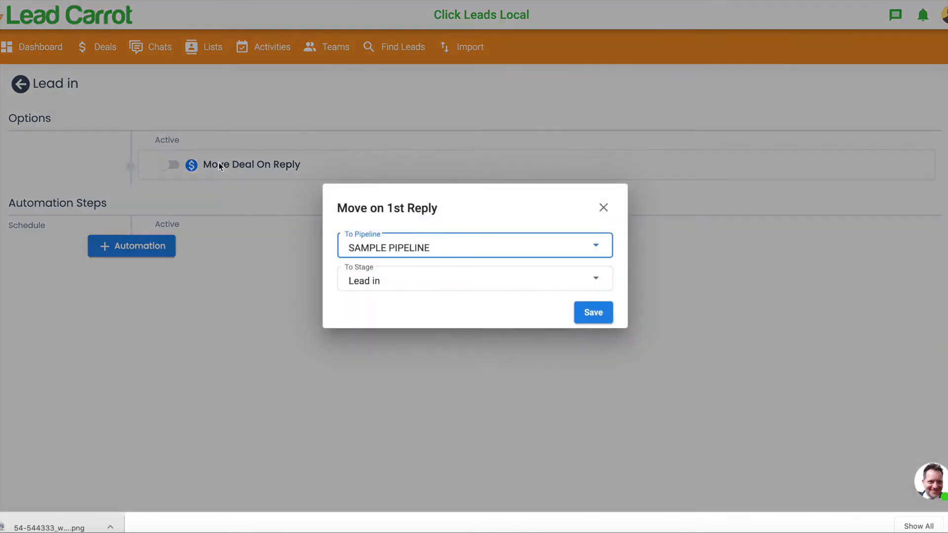
{"action": "left_click", "coordinate": [403, 280]}
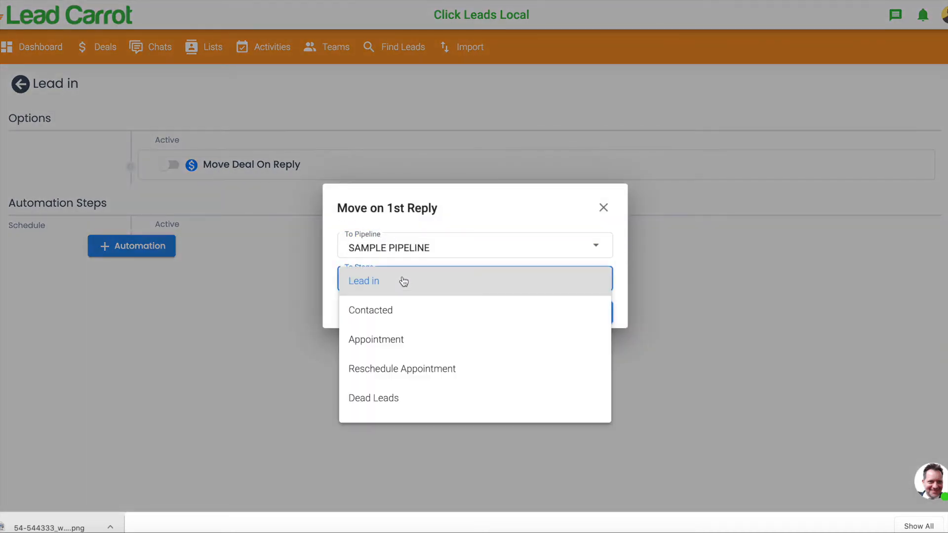
{"action": "left_click", "coordinate": [405, 319]}
{"action": "left_click", "coordinate": [592, 312]}
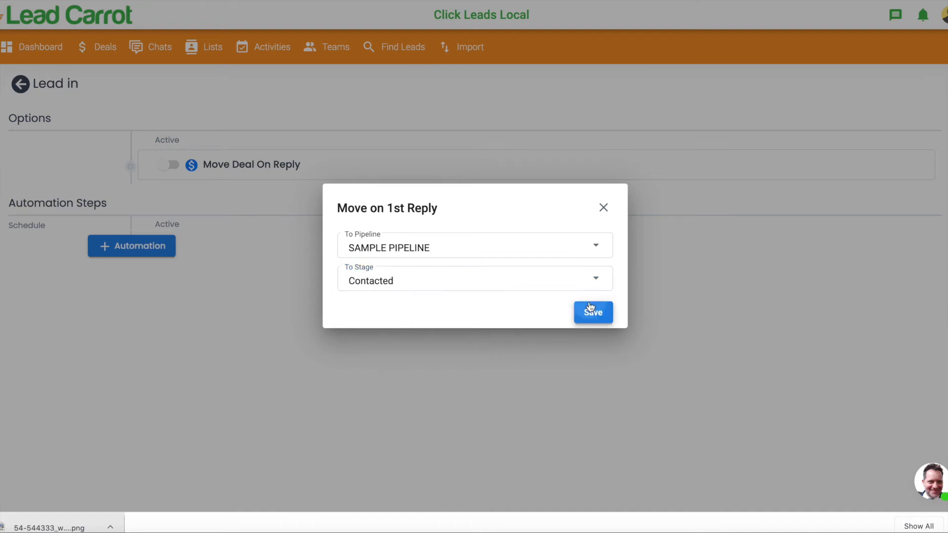
{"action": "left_click", "coordinate": [164, 166]}
Look at the email composer for a new Lead in automation step, and return to the deals board without saving.
{"action": "left_click", "coordinate": [139, 251]}
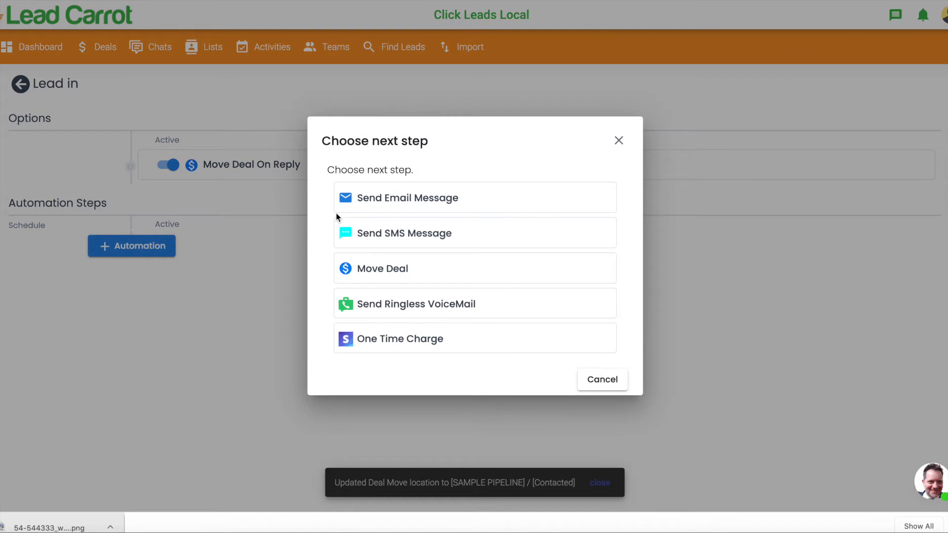
{"action": "left_click", "coordinate": [449, 200]}
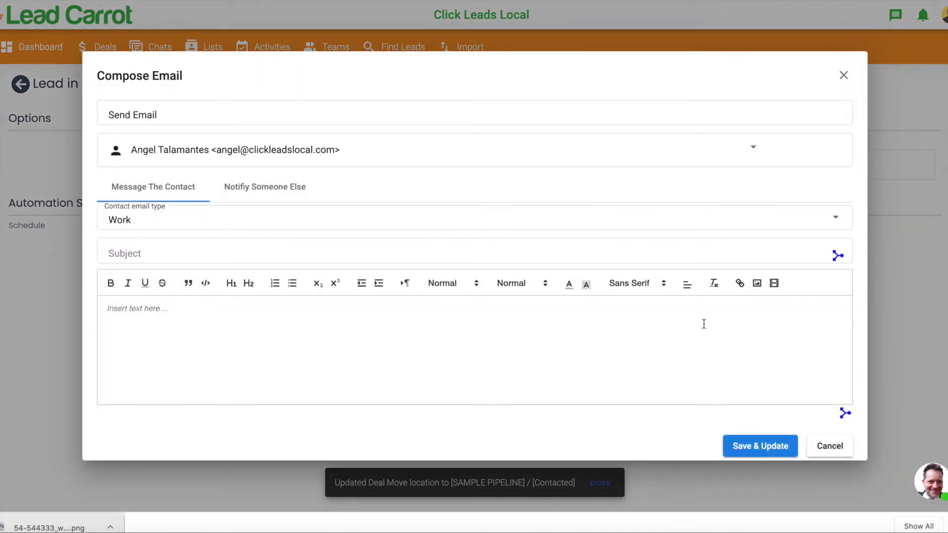
{"action": "left_click", "coordinate": [830, 447]}
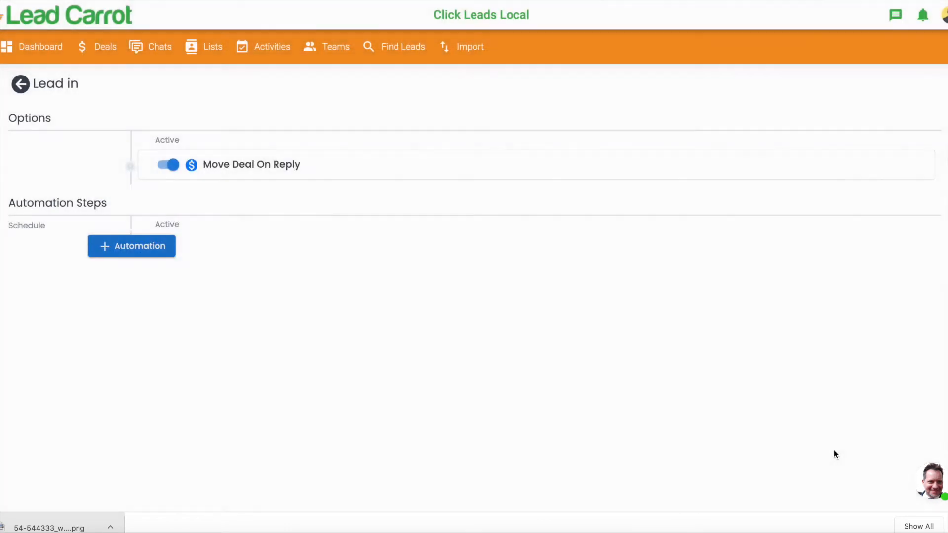
{"action": "left_click", "coordinate": [97, 53]}
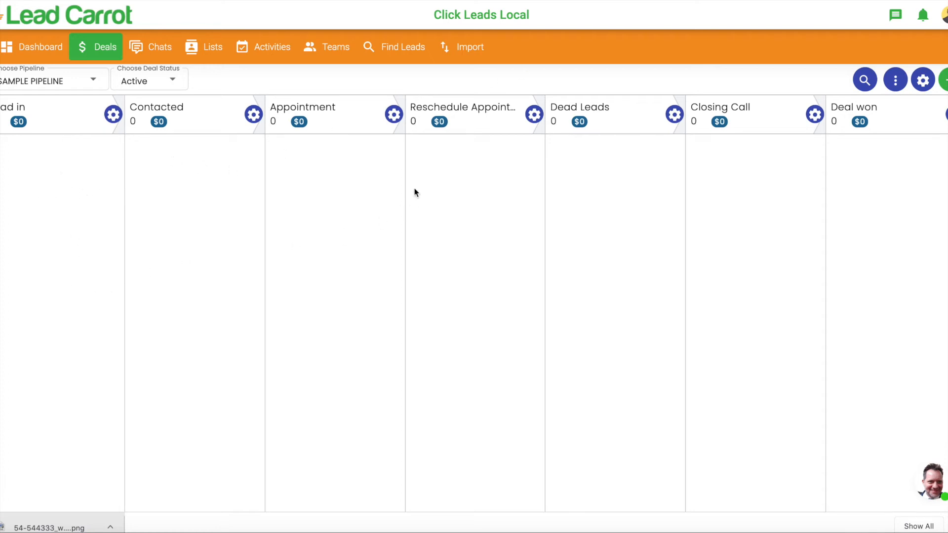
Look at the available automation steps and the email composer for the Dead Leads stage, and close it without saving.
{"action": "left_click", "coordinate": [673, 115]}
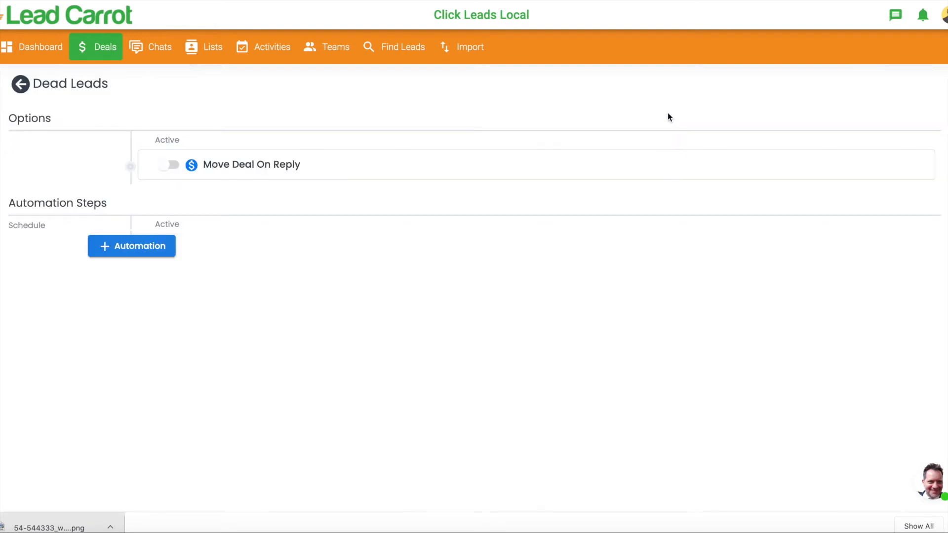
{"action": "left_click", "coordinate": [149, 249]}
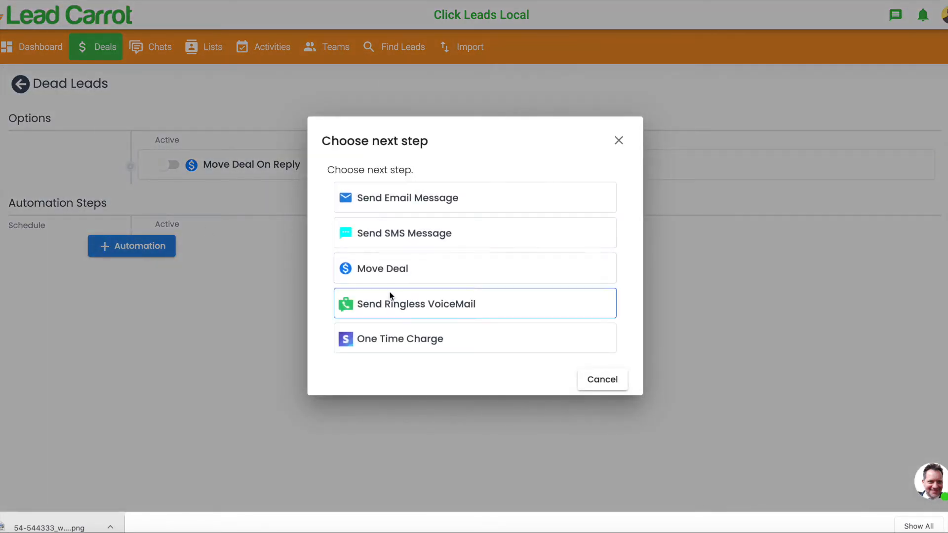
{"action": "left_click", "coordinate": [417, 196]}
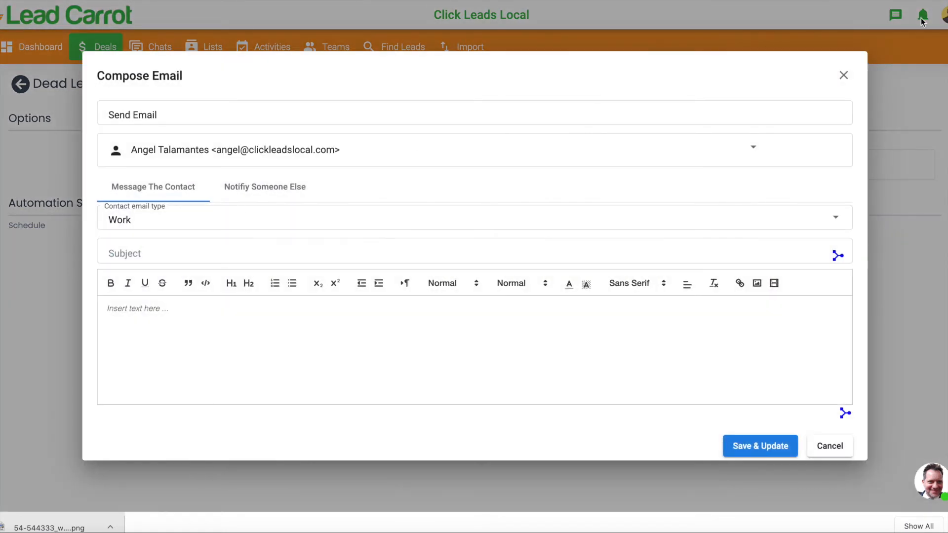
{"action": "left_click", "coordinate": [844, 74]}
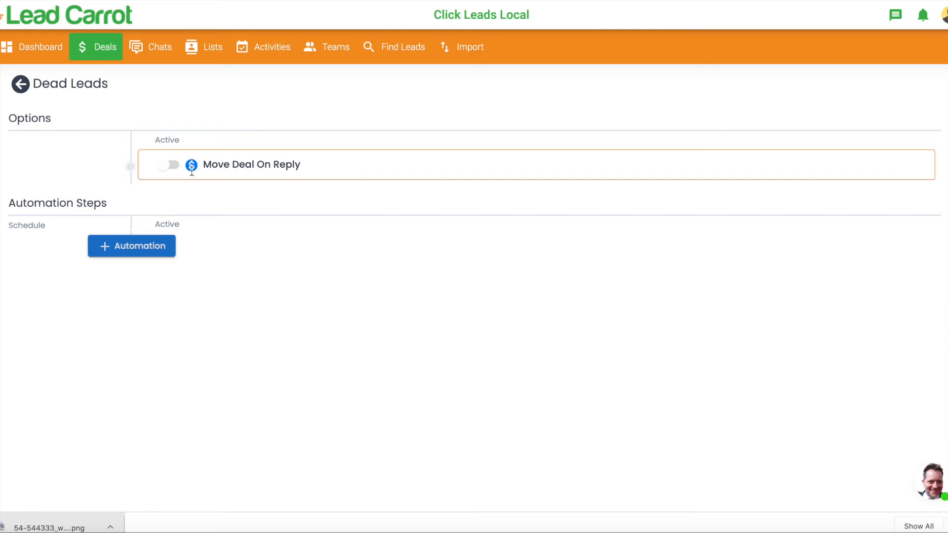
Try moving Dead Leads deals to Contacted on first reply, and return to the deals board without saving.
{"action": "left_click", "coordinate": [163, 162]}
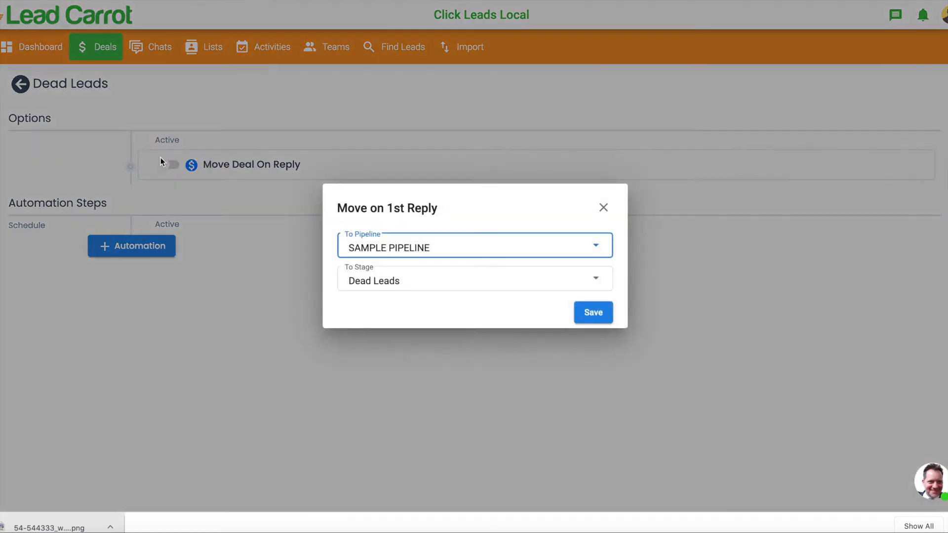
{"action": "left_click", "coordinate": [402, 269]}
{"action": "scroll", "coordinate": [405, 269], "scroll_direction": "up", "scroll_amount": 2}
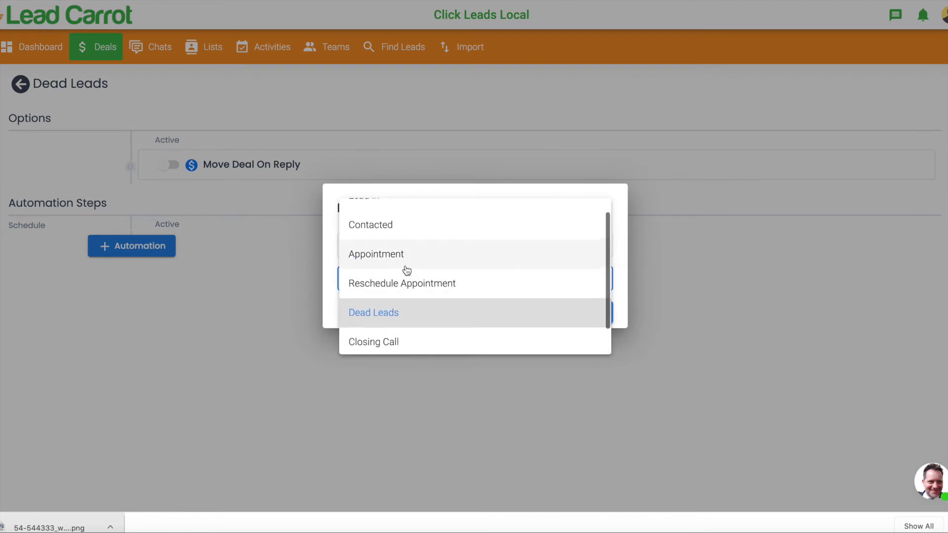
{"action": "left_click", "coordinate": [404, 247]}
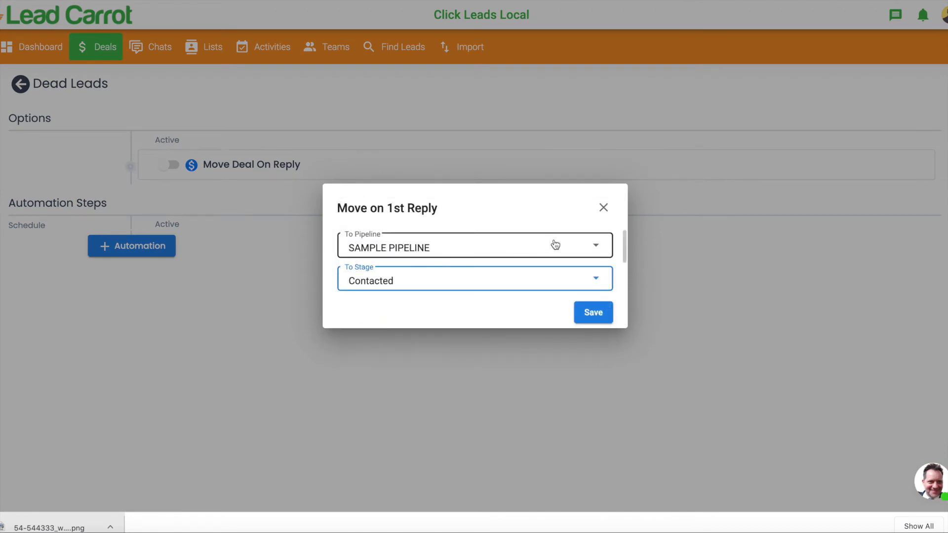
{"action": "left_click", "coordinate": [604, 208]}
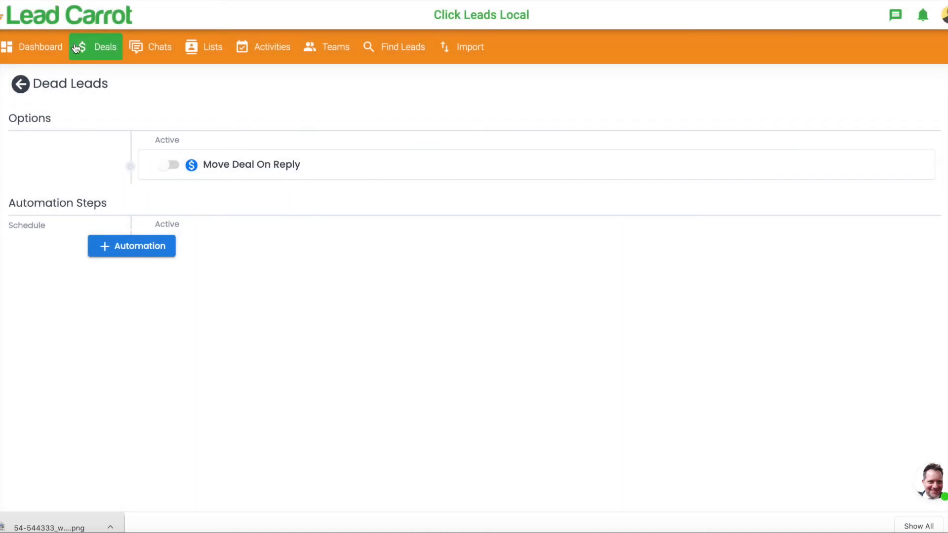
{"action": "left_click", "coordinate": [97, 51]}
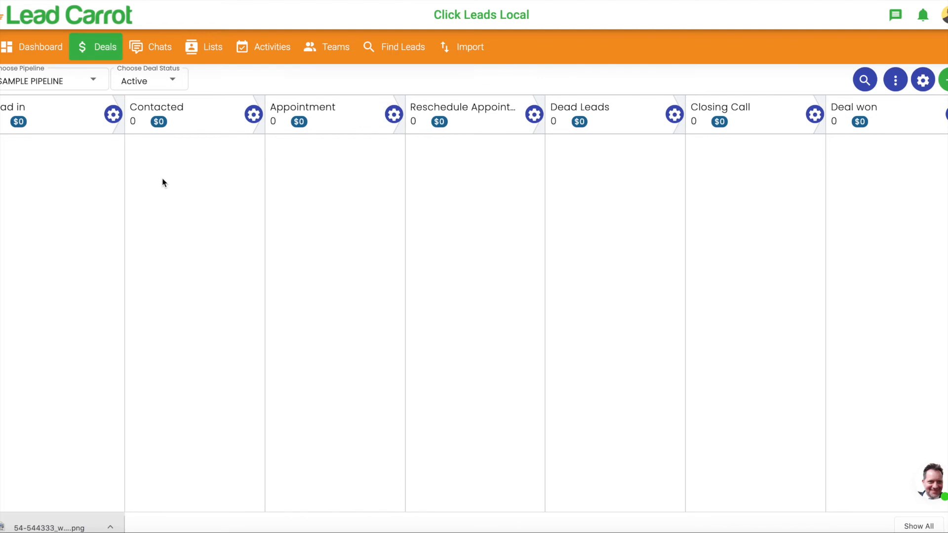
Search the lead finder for the category dentist in Minneapolis, MN, US.
{"action": "left_click", "coordinate": [391, 52]}
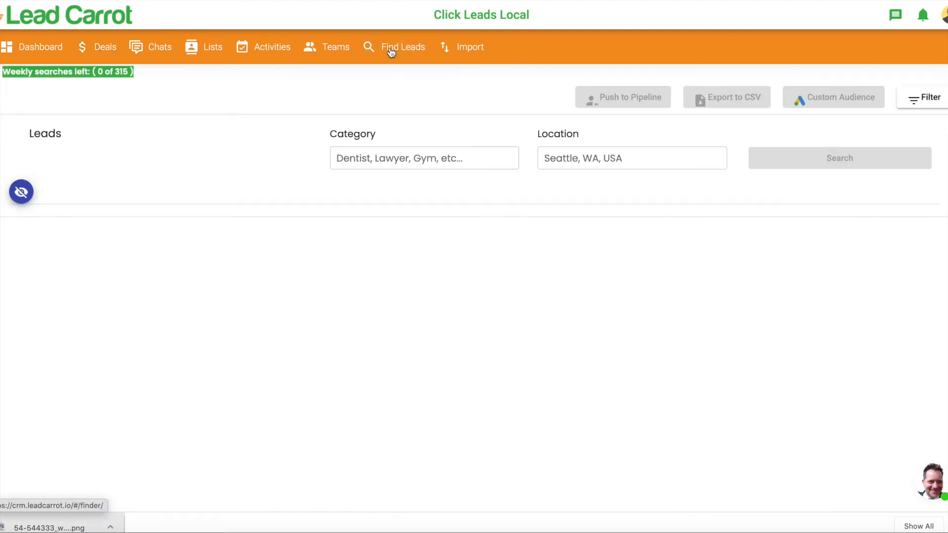
{"action": "left_click", "coordinate": [367, 158]}
{"action": "type", "text": "dent"}
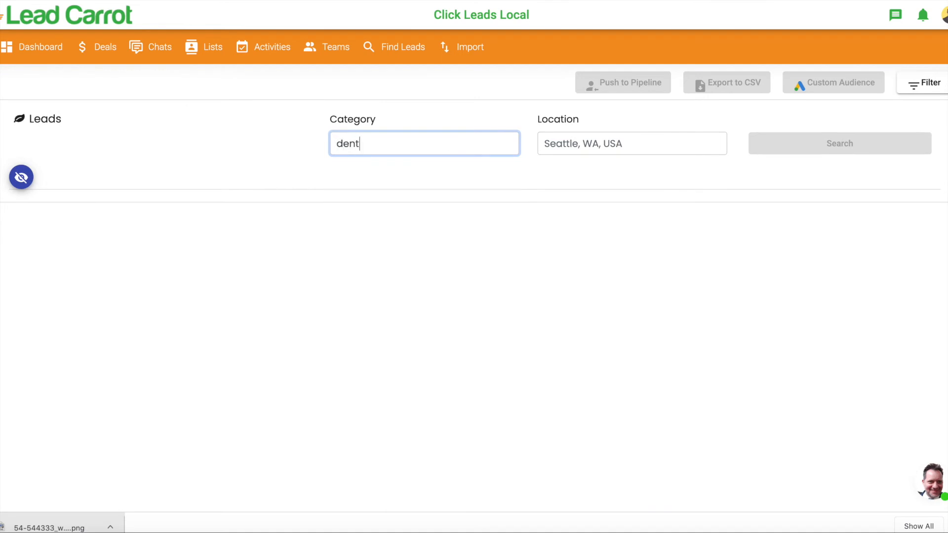
{"action": "type", "text": "ist"}
{"action": "triple_click", "coordinate": [583, 150]}
{"action": "type", "text": "Seattl"}
{"action": "left_click", "coordinate": [636, 163]}
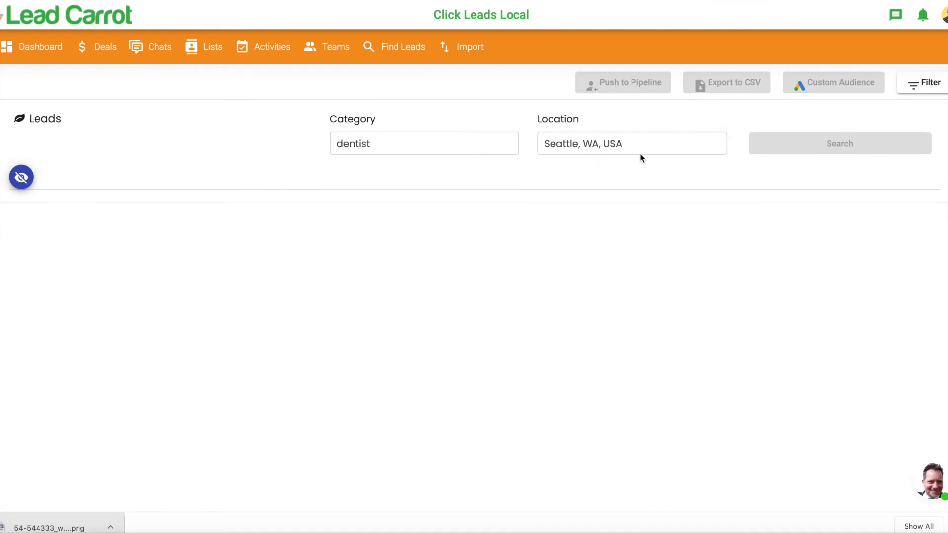
{"action": "left_click", "coordinate": [790, 146]}
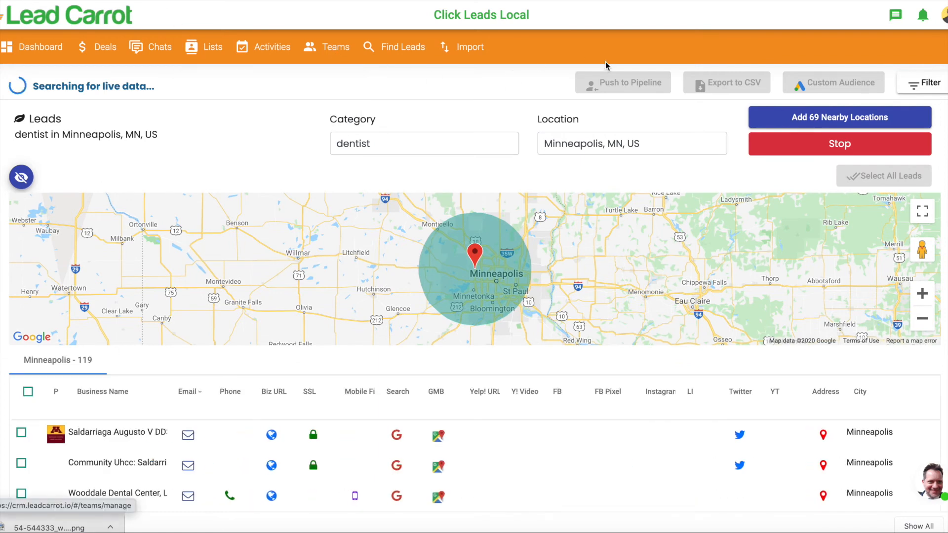
Stop the running lead search and select all the found leads.
{"action": "left_click", "coordinate": [839, 143]}
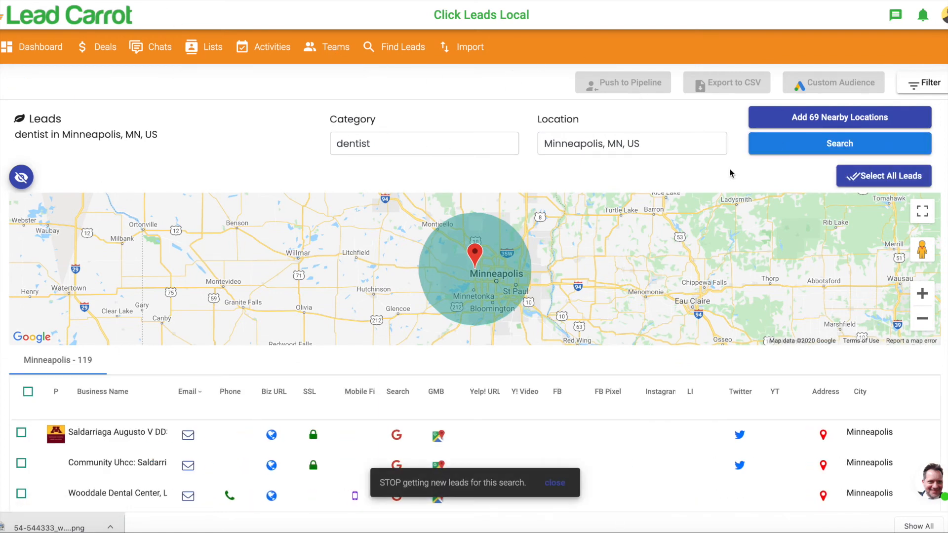
{"action": "left_click", "coordinate": [849, 175]}
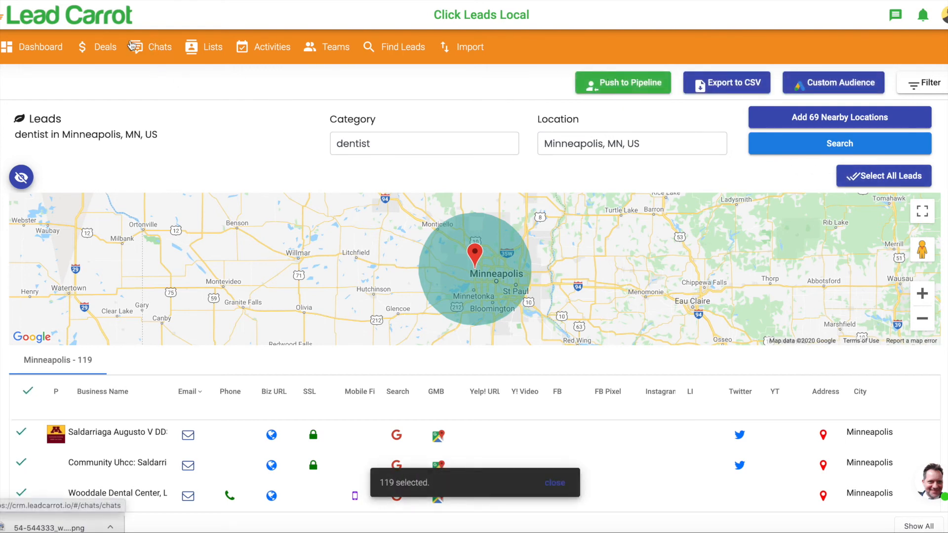
View the Demo For YouTube Videos pipeline on the deals board and switch back to SAMPLE PIPELINE.
{"action": "left_click", "coordinate": [104, 48]}
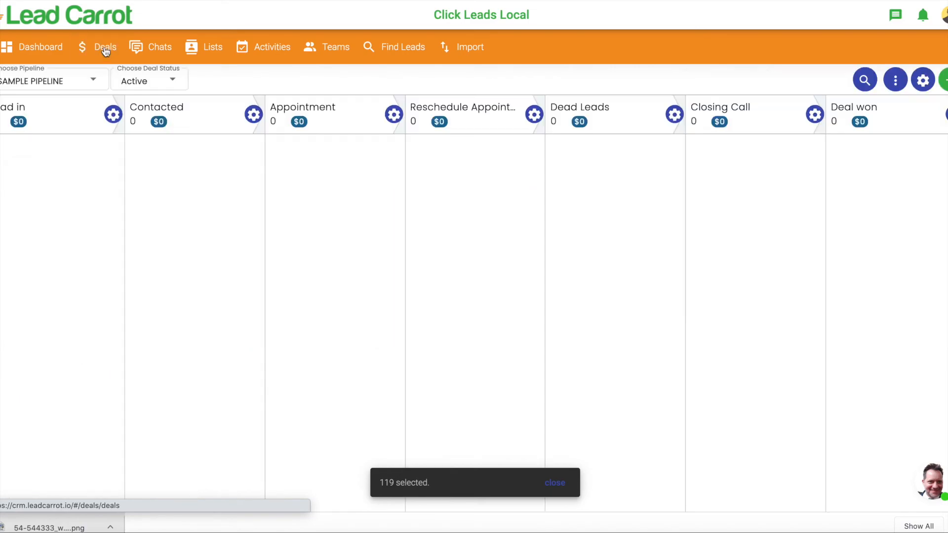
{"action": "left_click", "coordinate": [78, 83]}
{"action": "left_click", "coordinate": [79, 195]}
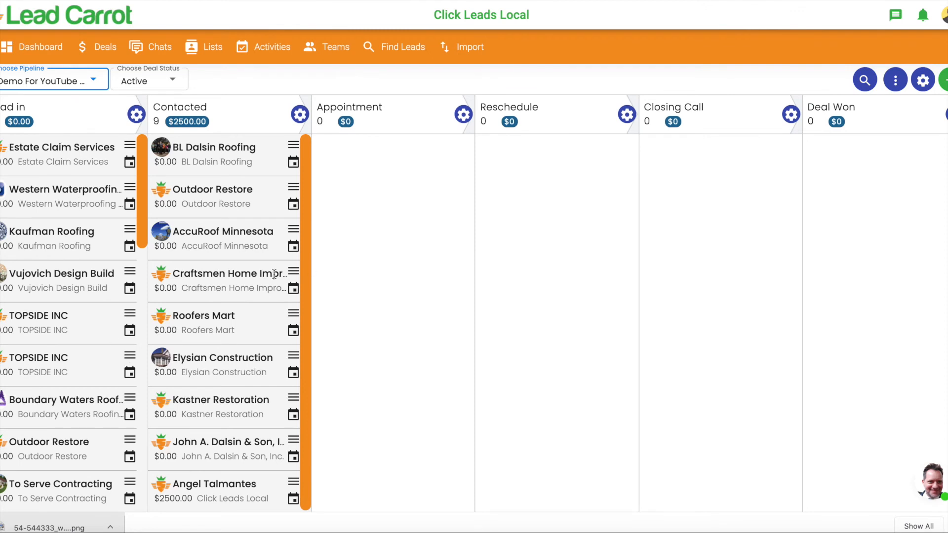
{"action": "left_click", "coordinate": [68, 79]}
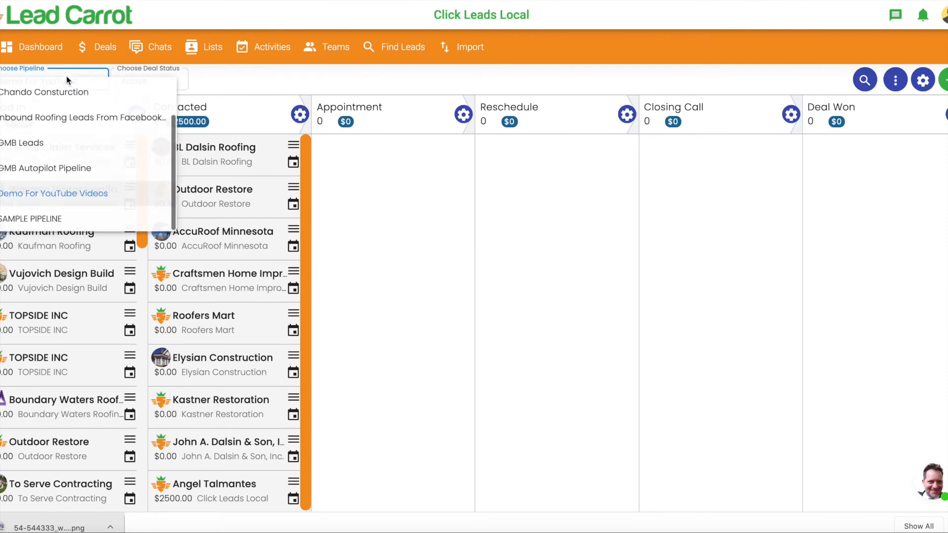
{"action": "left_click", "coordinate": [63, 223]}
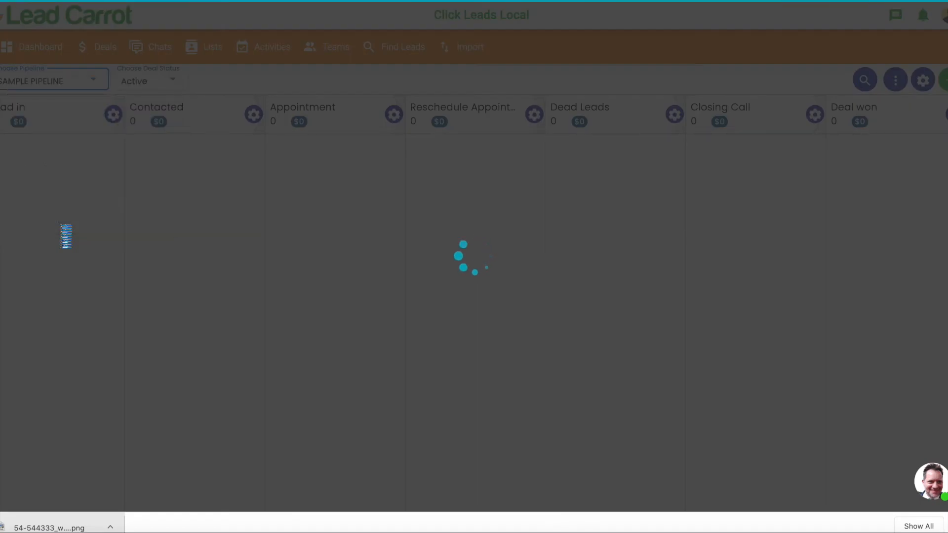